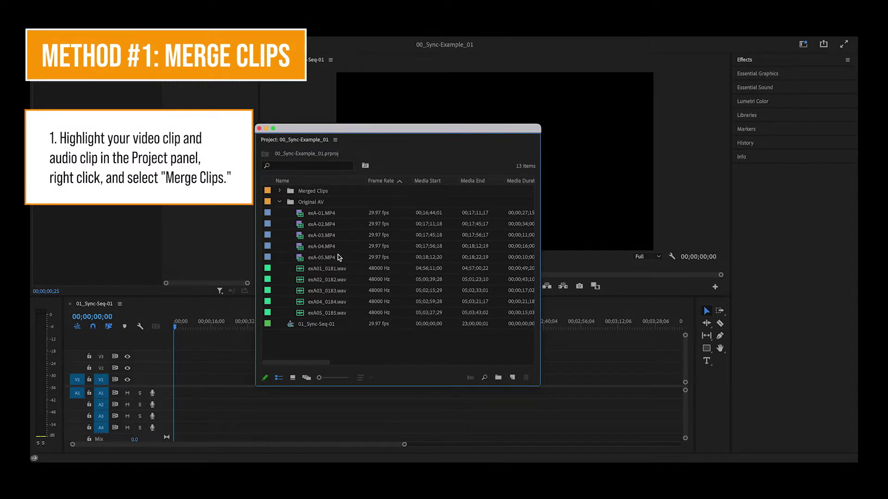
Open the exA-03.MP4 camera clip from the Project panel in the Source Monitor
double_click(330, 238)
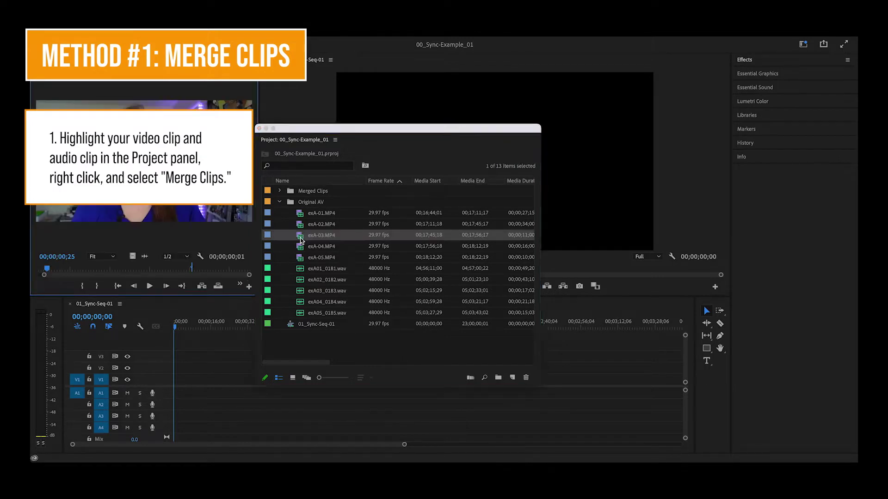
Merge exA-03.MP4 and exA03_0183.wav as exA-03-Merged, synced on audio, camera audio removed
left_click(315, 292, "super")
right_click(316, 294)
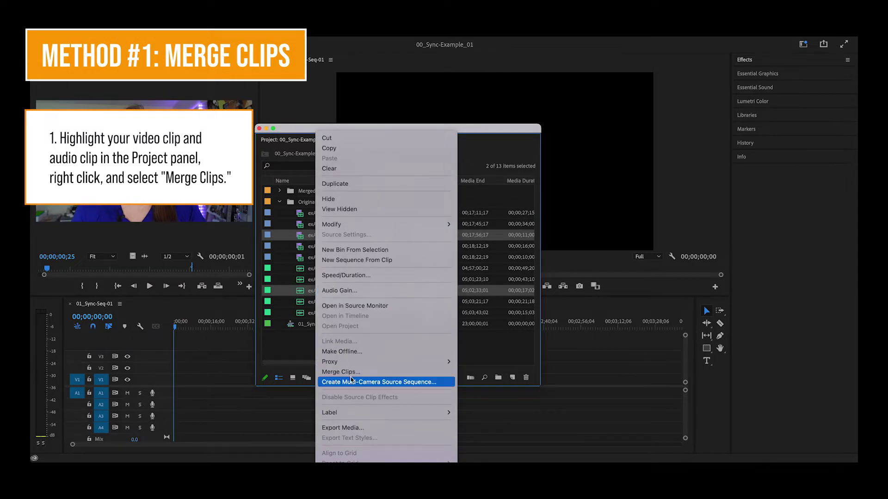
left_click(341, 372)
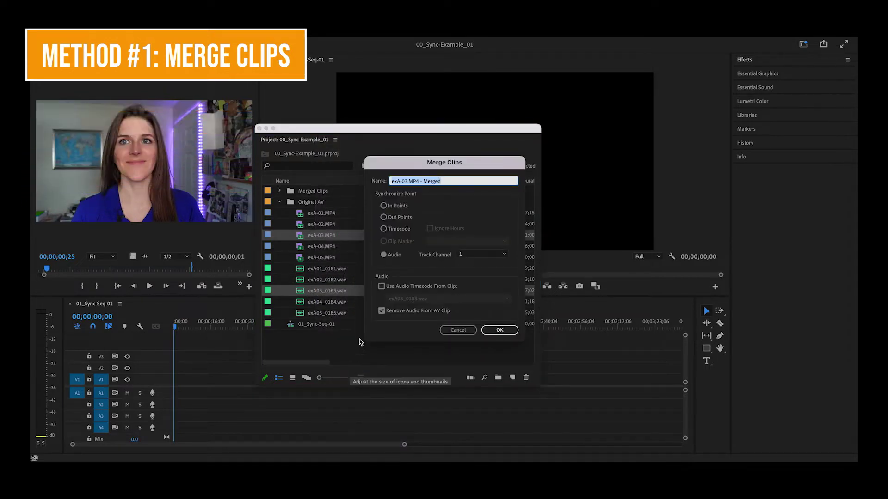
left_click(423, 182)
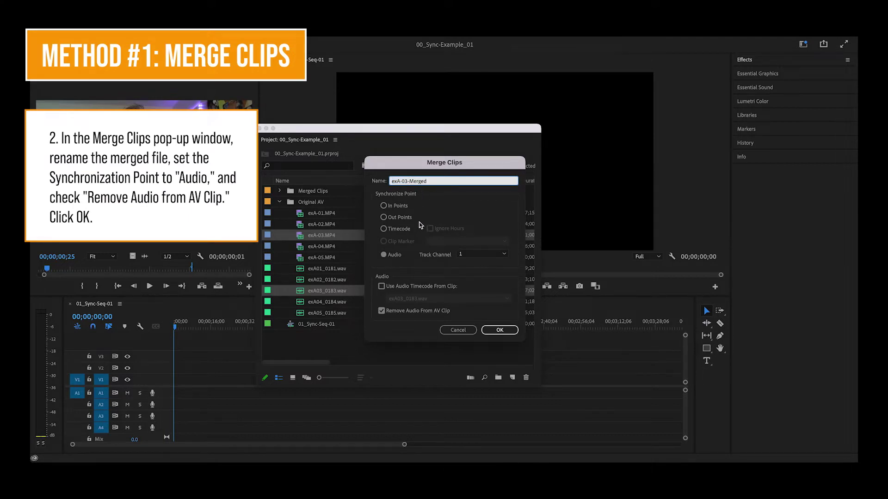
left_click(384, 255)
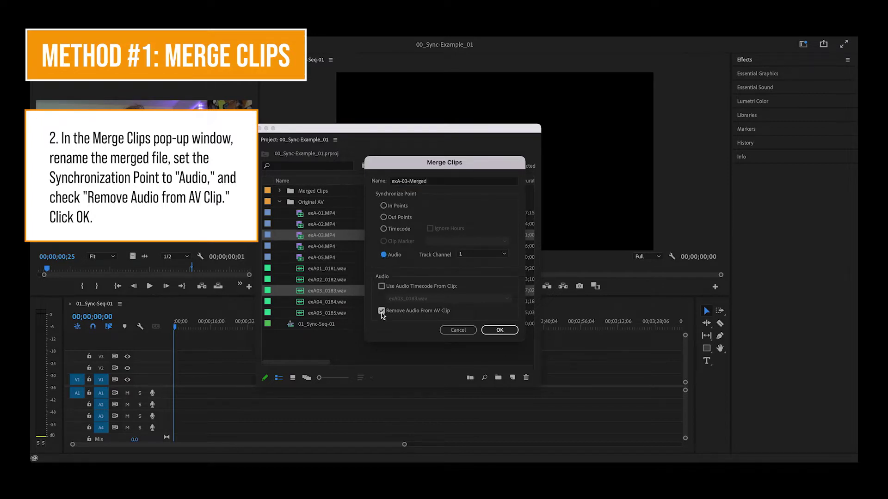
left_click(500, 330)
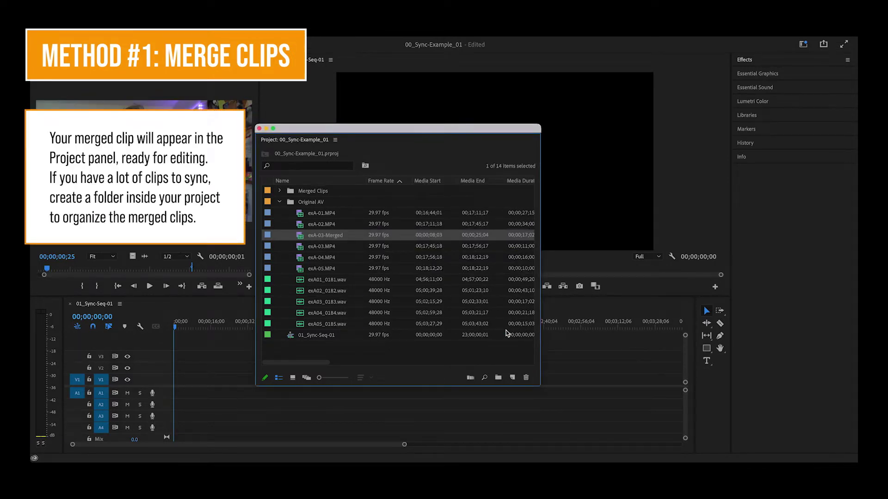
Move the exA-03-Merged clip into the Merged Clips bin
left_click(326, 238)
left_click_drag(325, 223, 317, 193)
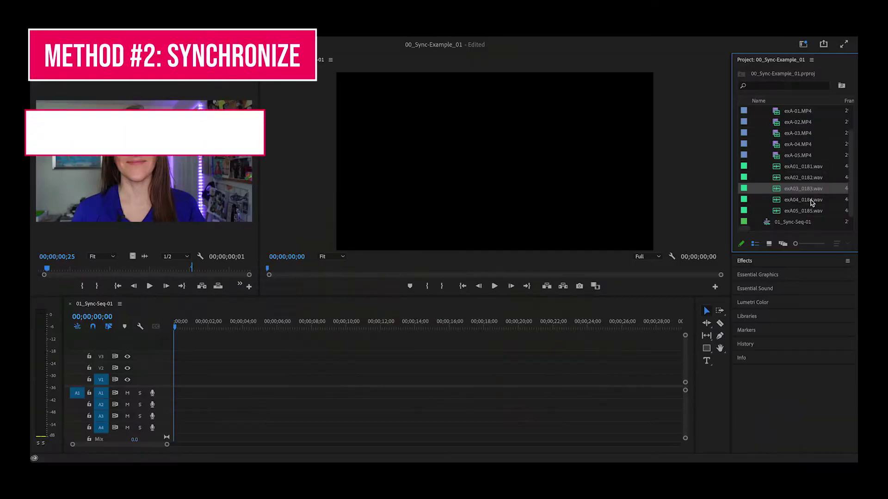
Place exA-04.MP4 in the sequence with exA04_0184.wav on A2 at zero, then select all clips
left_click(798, 145)
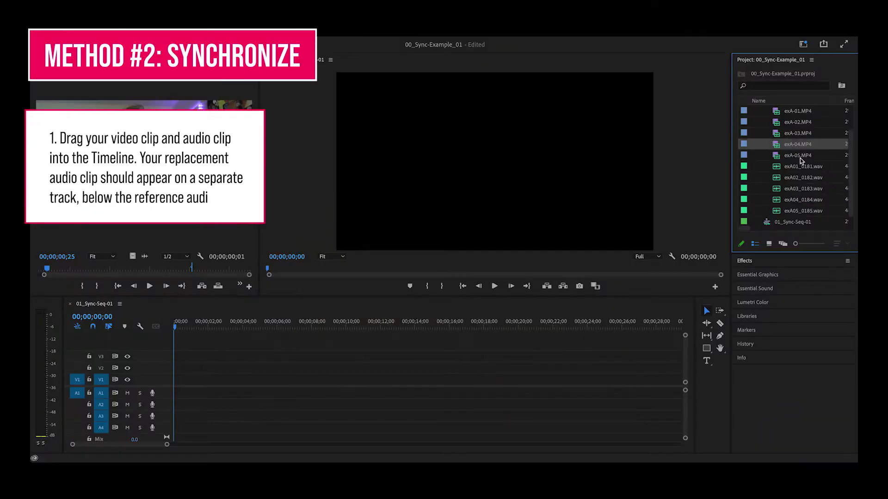
left_click(802, 200, "ctrl")
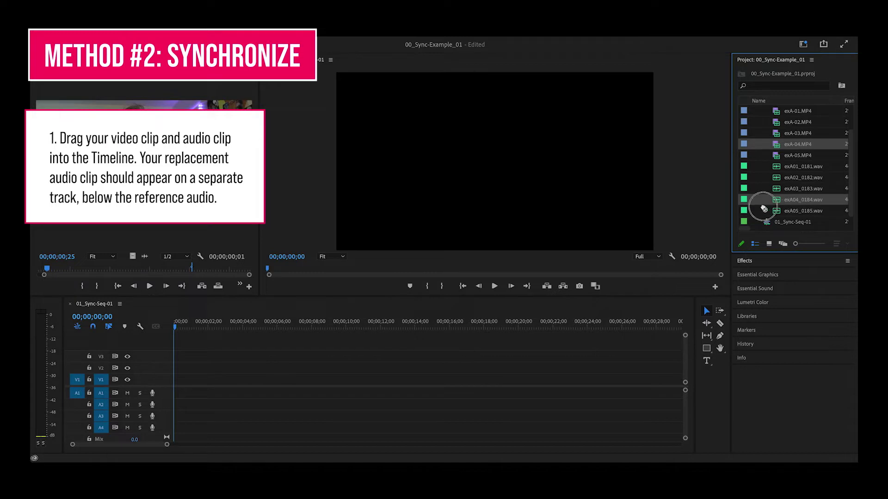
left_click_drag(764, 209, 186, 383)
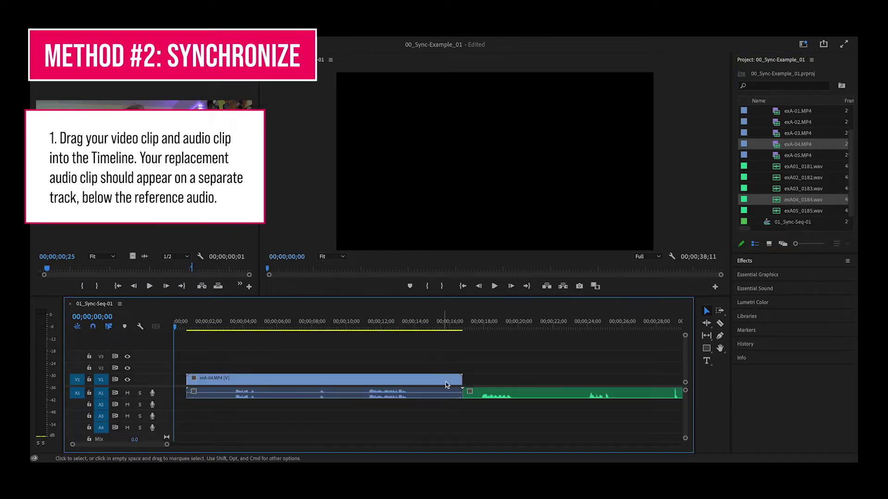
left_click(565, 395)
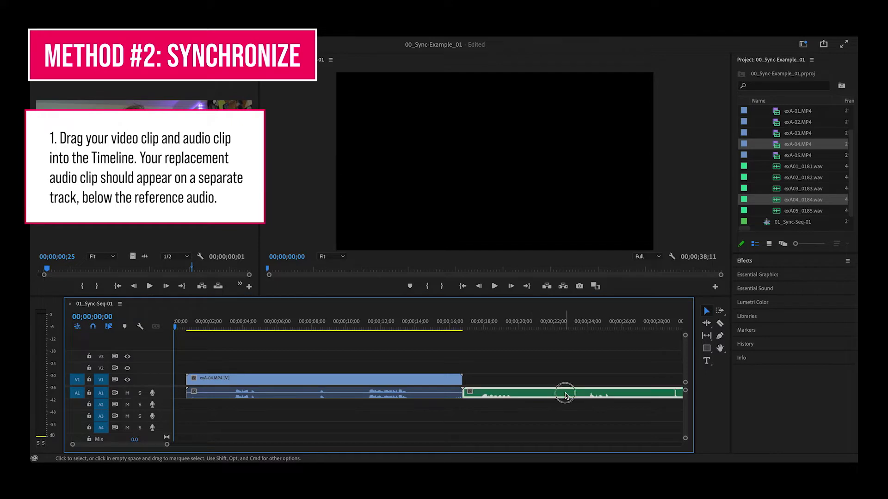
left_click_drag(589, 395, 268, 405)
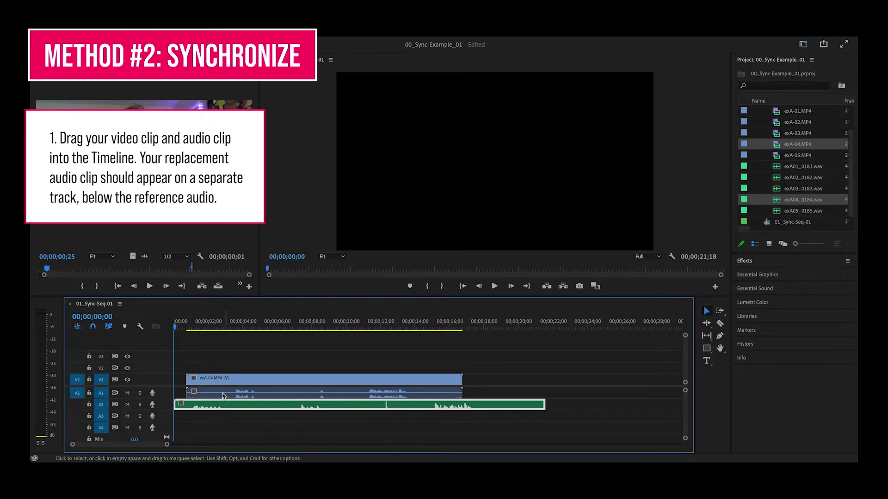
left_click(309, 419)
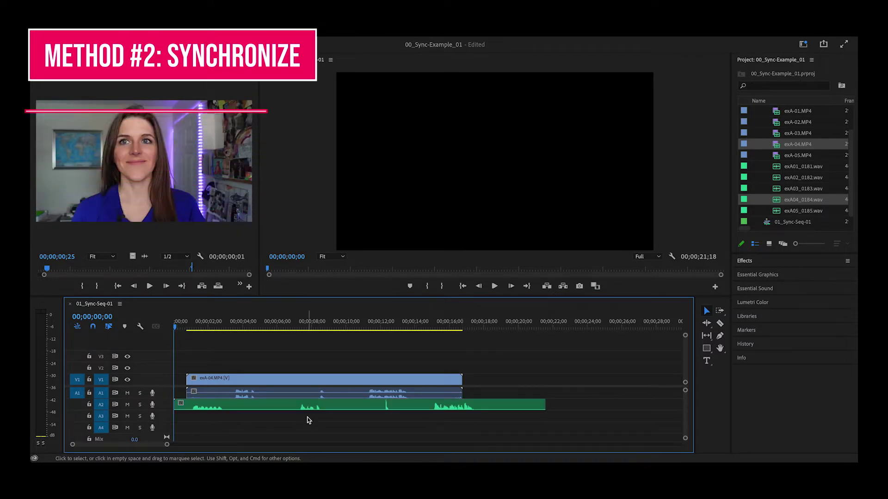
left_click_drag(218, 356, 312, 425)
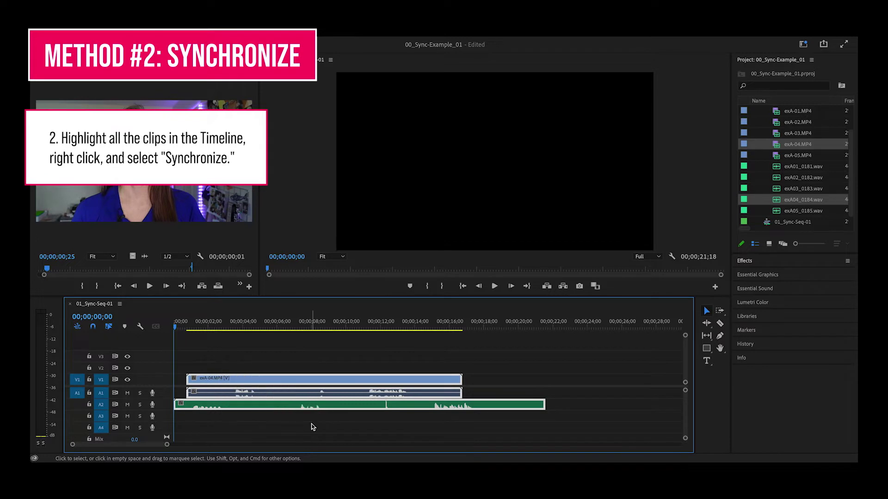
Synchronize the selected clips by Audio using Track Channel 1
right_click(316, 402)
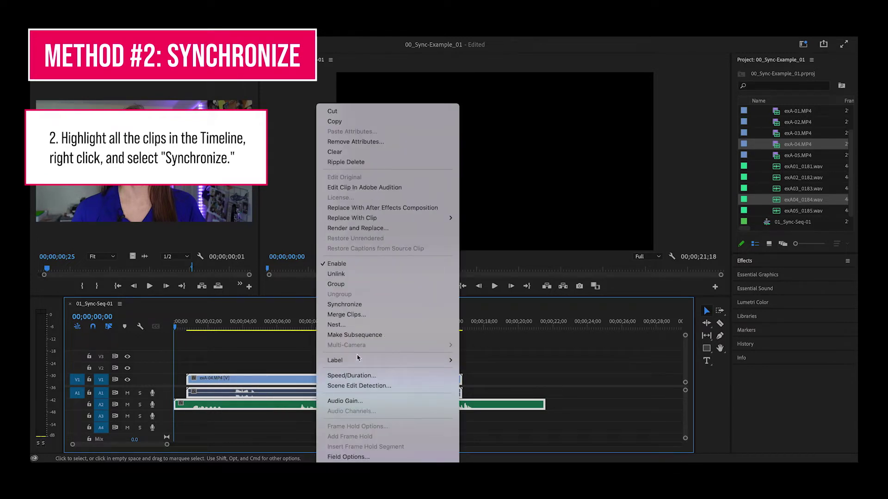
left_click(373, 305)
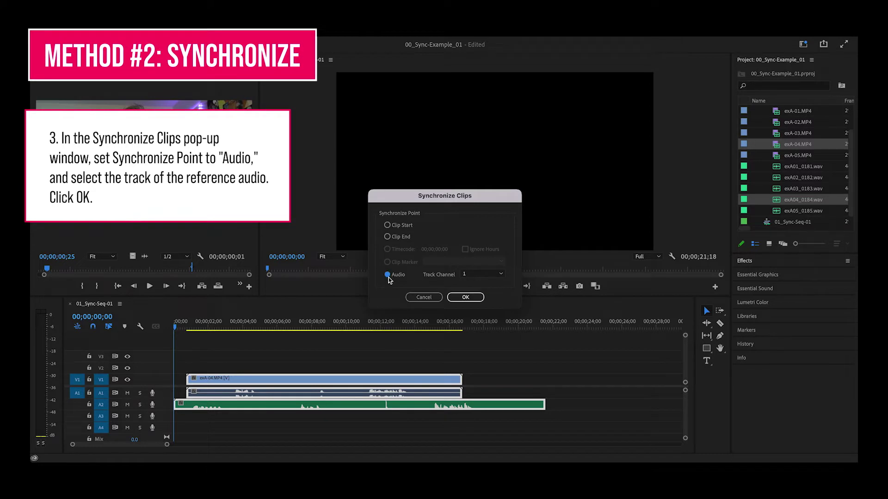
left_click(501, 276)
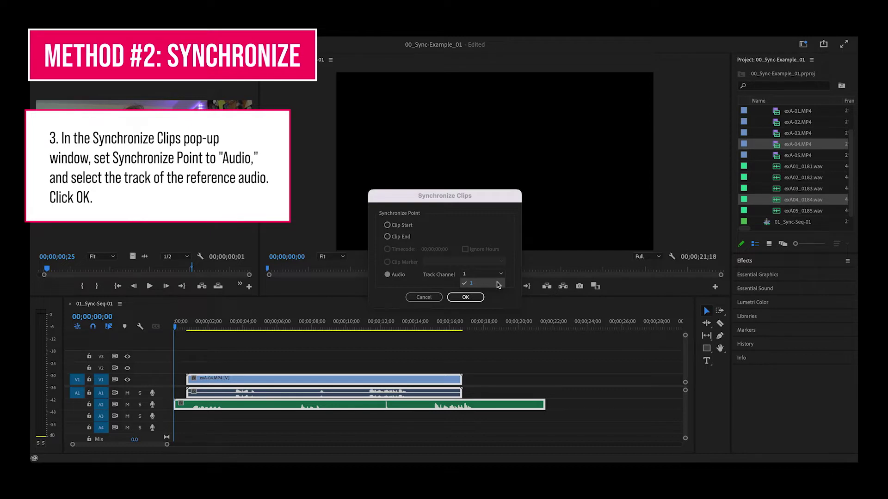
left_click(498, 284)
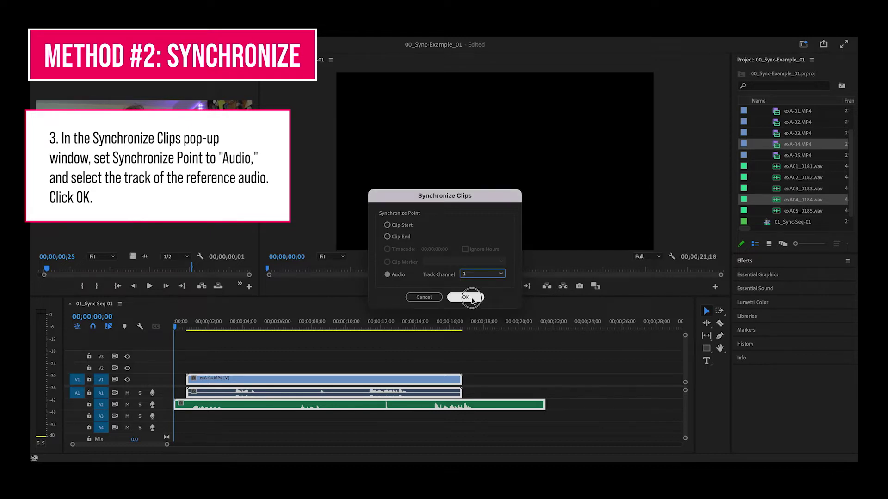
left_click(472, 300)
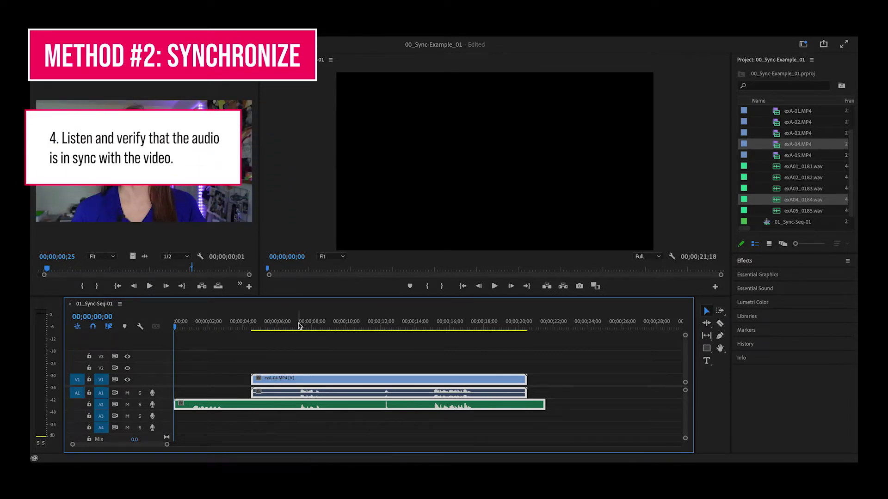
Play the sequence from about 14 seconds to check the exA-04 sync
left_click_drag(298, 326, 430, 326)
key("space")
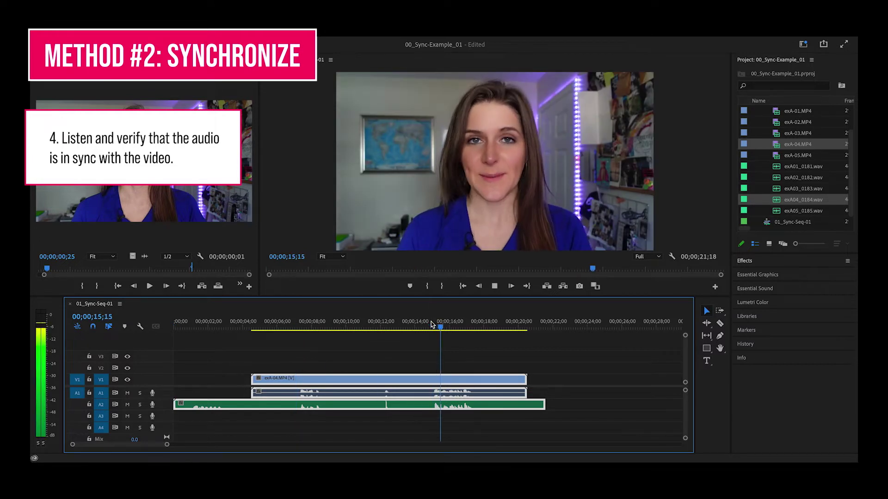
key("space")
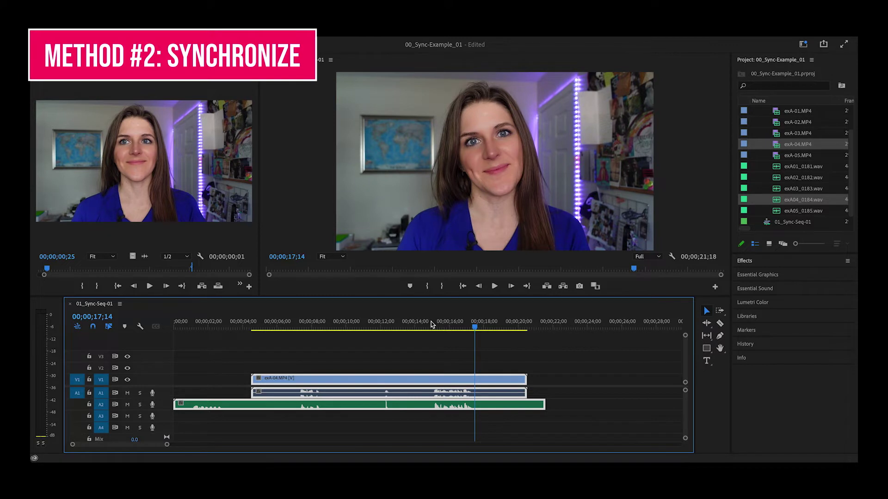
Unlink the exA-04 video from its camera audio and delete that A1 audio clip
left_click(455, 426)
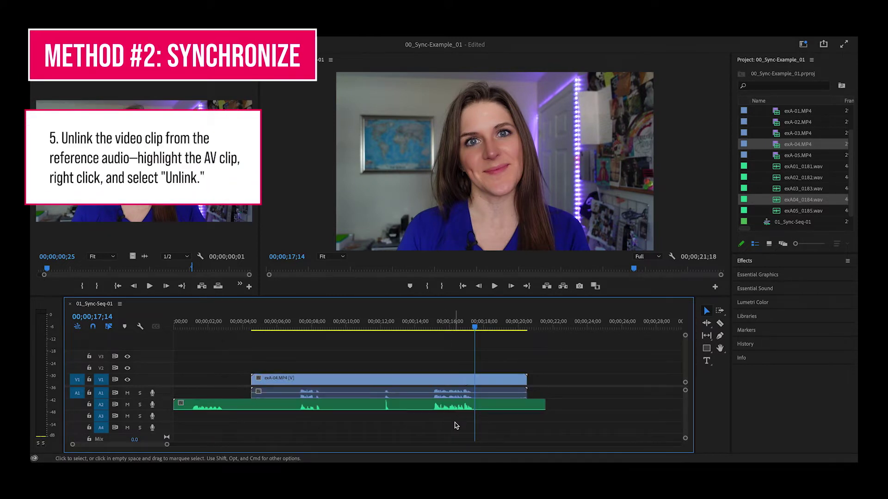
left_click(466, 379)
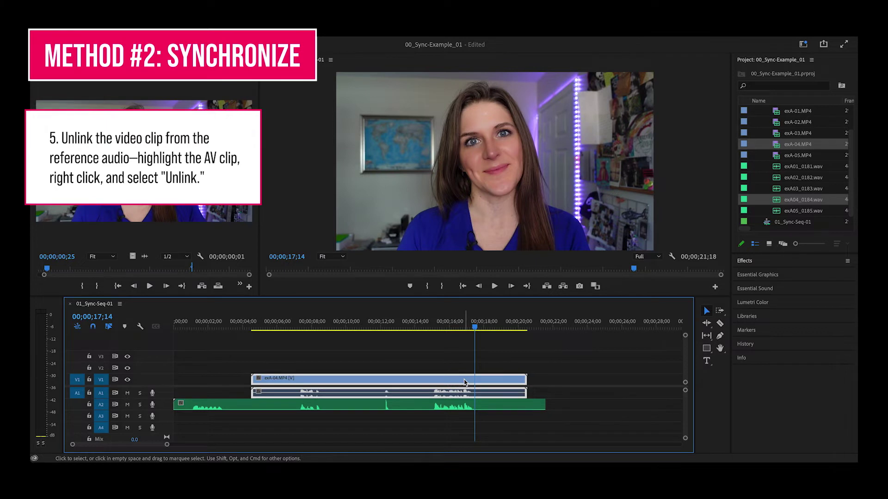
right_click(465, 380)
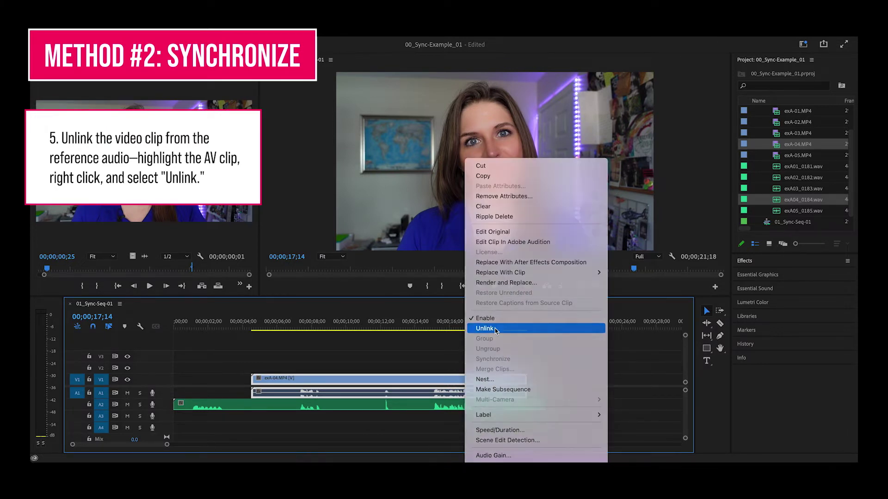
left_click(495, 328)
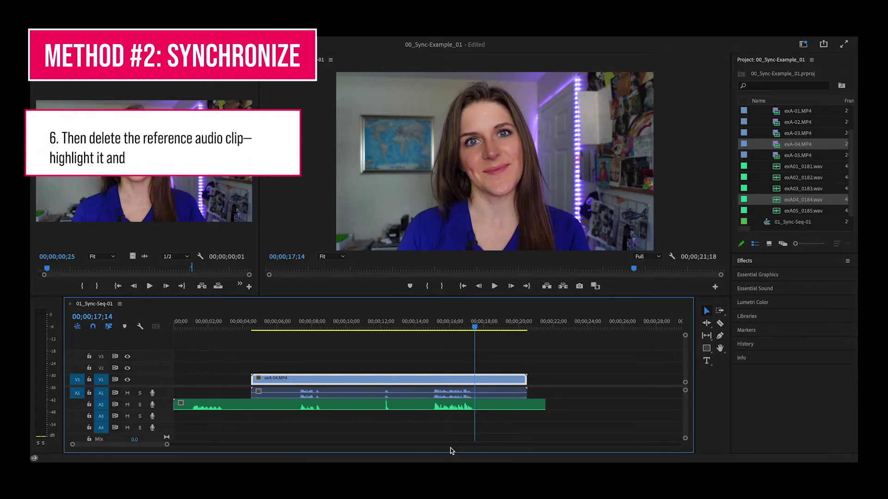
left_click(434, 433)
left_click(440, 395)
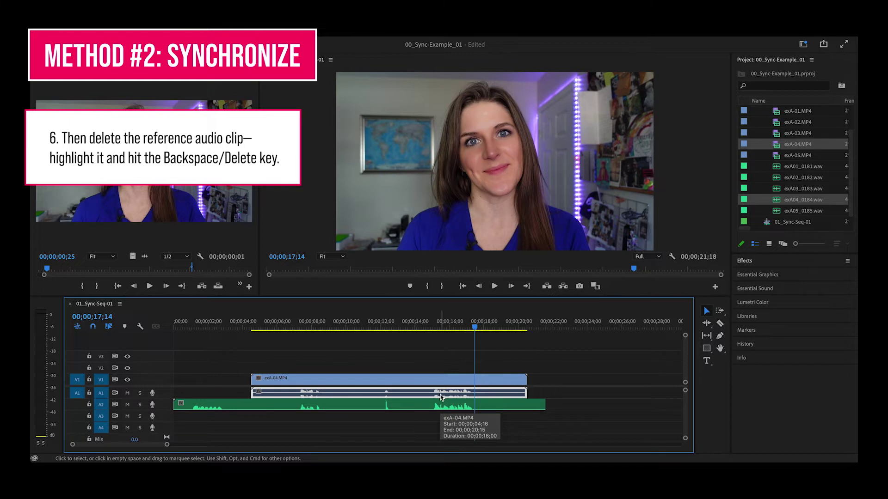
key("BackSpace")
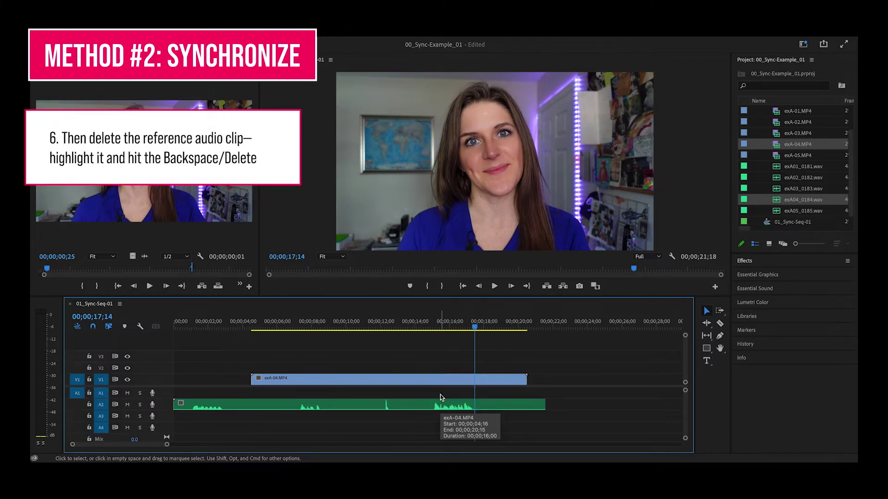
Select the exA-04 video and synced exA04_0184.wav clips and link them together
left_click(397, 355)
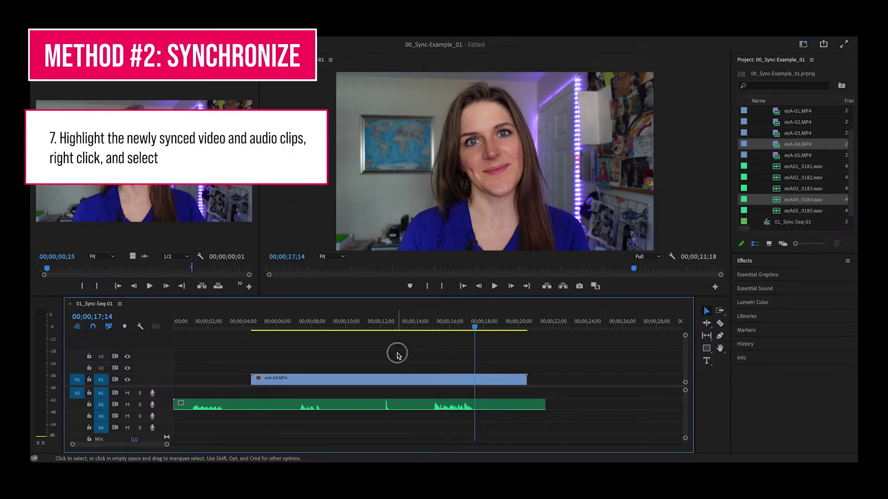
left_click_drag(397, 355, 424, 428)
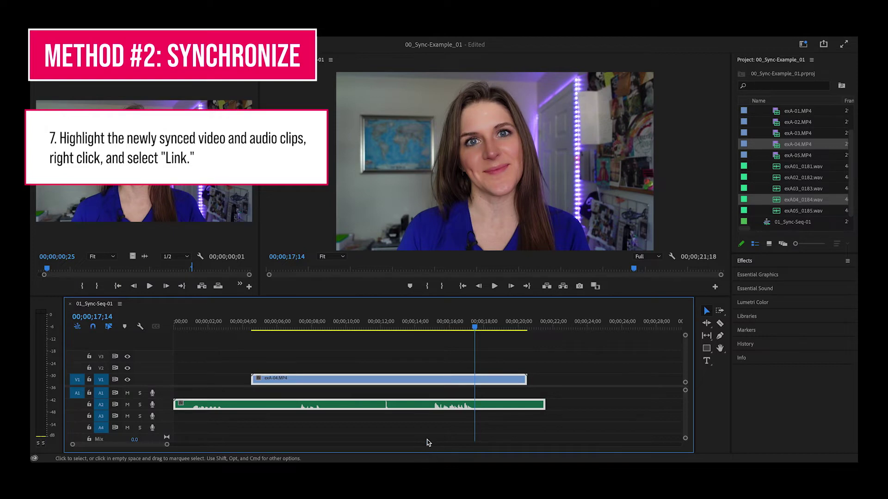
right_click(427, 408)
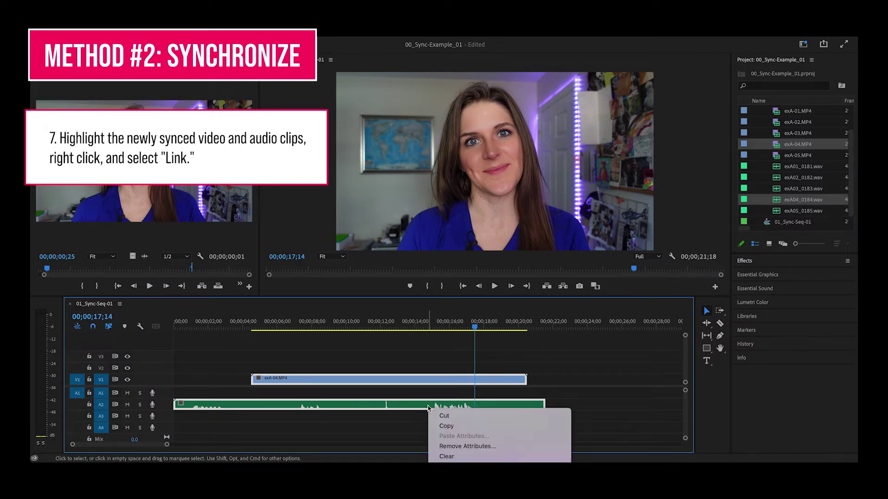
left_click(463, 345)
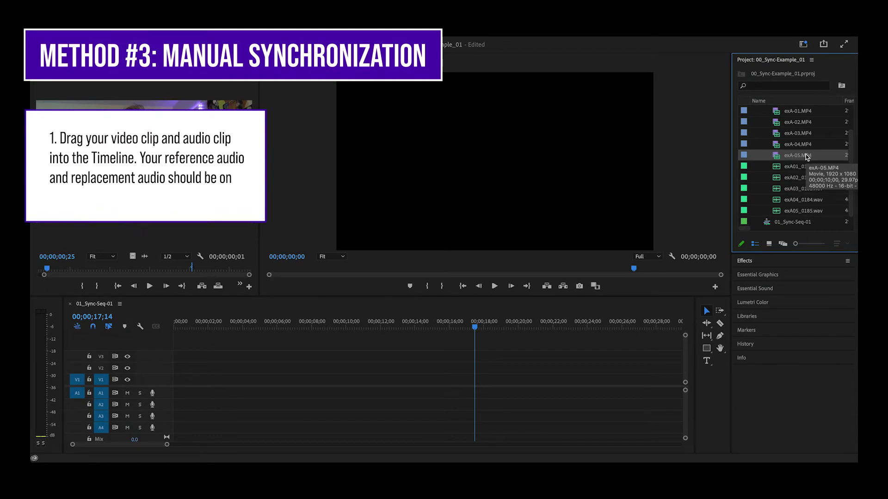
Add exA-05.MP4 and exA05_0185.wav to the sequence, moving the WAV down to A2
left_click(805, 211, "super")
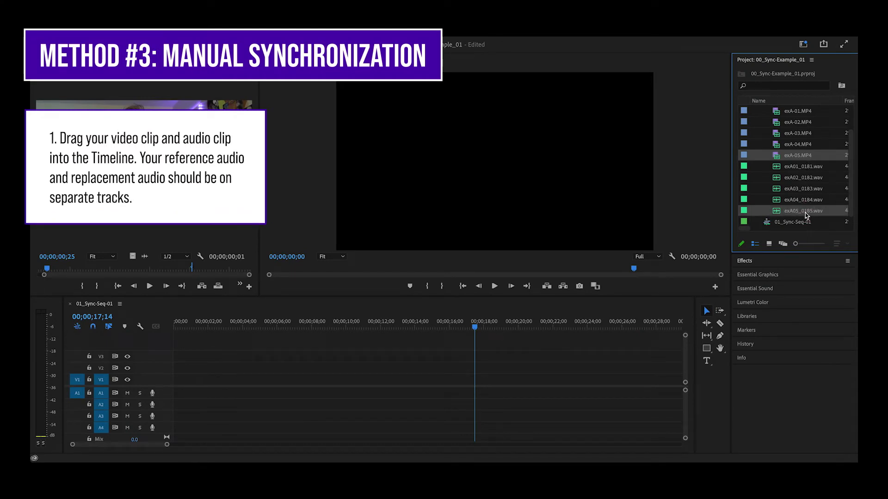
mouse_move(805, 212)
left_mouse_down()
mouse_move(564, 265)
mouse_move(316, 393)
mouse_move(347, 394)
left_mouse_up()
left_click(386, 396)
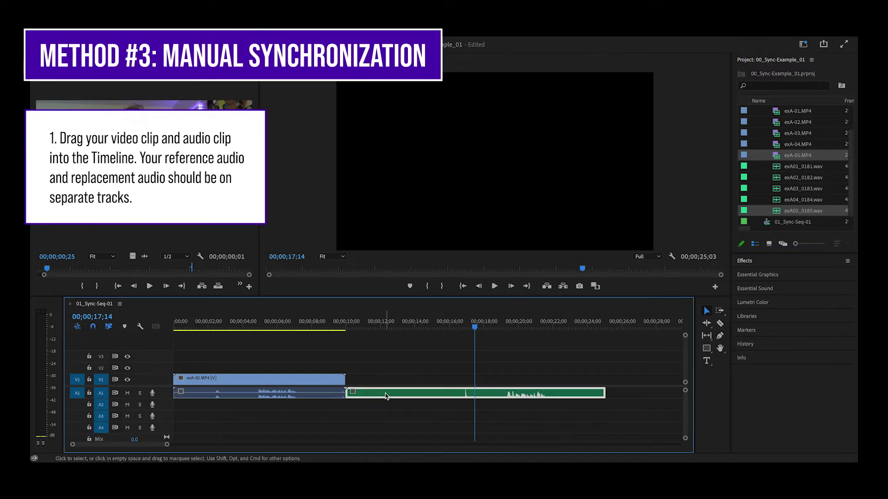
left_click_drag(407, 395, 458, 410)
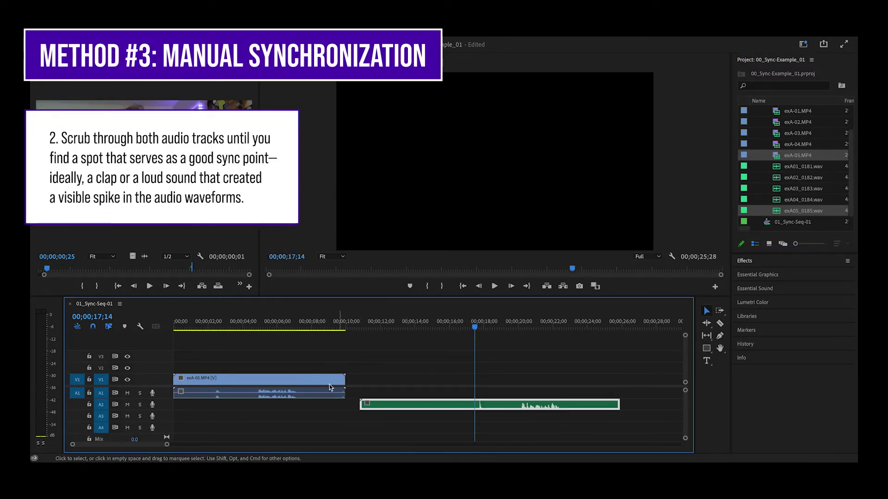
Locate the exA-05 clap near 02;16, enlarge track A1, and zoom into the clips
mouse_move(219, 326)
left_mouse_down()
mouse_move(199, 324)
mouse_move(219, 323)
left_mouse_up()
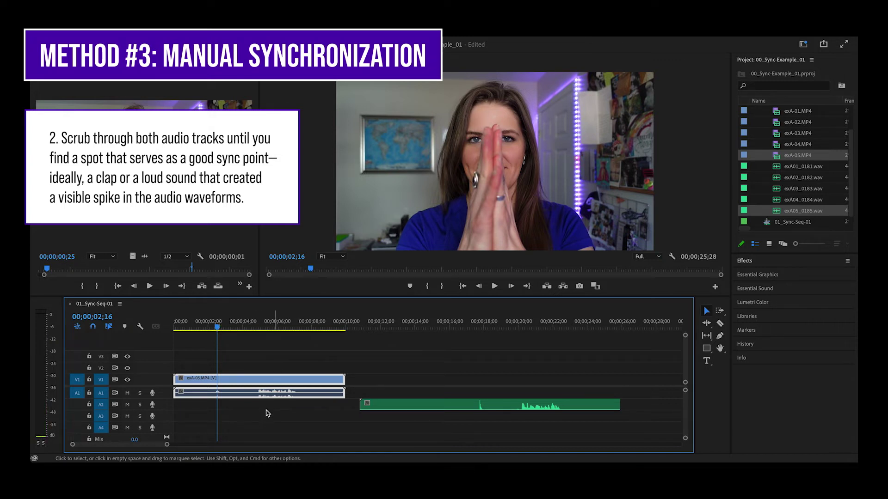
left_click_drag(161, 398, 148, 444)
left_click_drag(505, 421, 423, 420)
left_click_drag(238, 324, 237, 325)
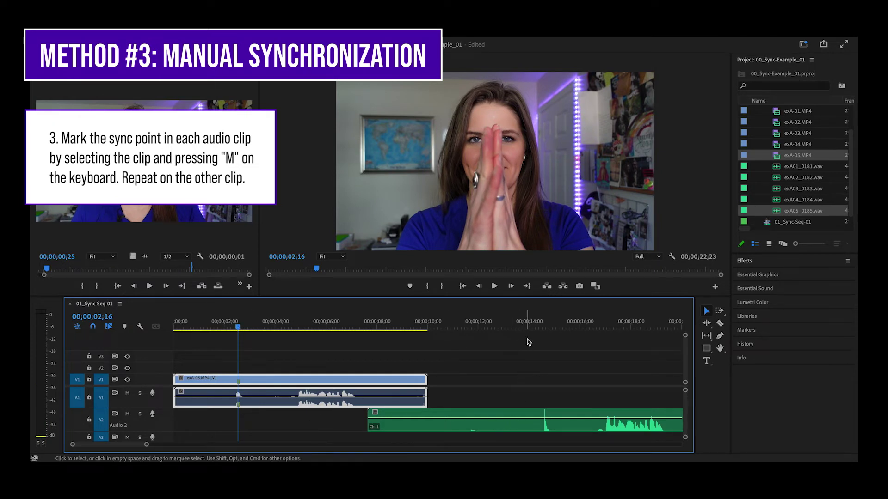
Snap the exA-05 clip's marker to the WAV clap marker and play back around 14;12
left_click_drag(527, 323, 545, 326)
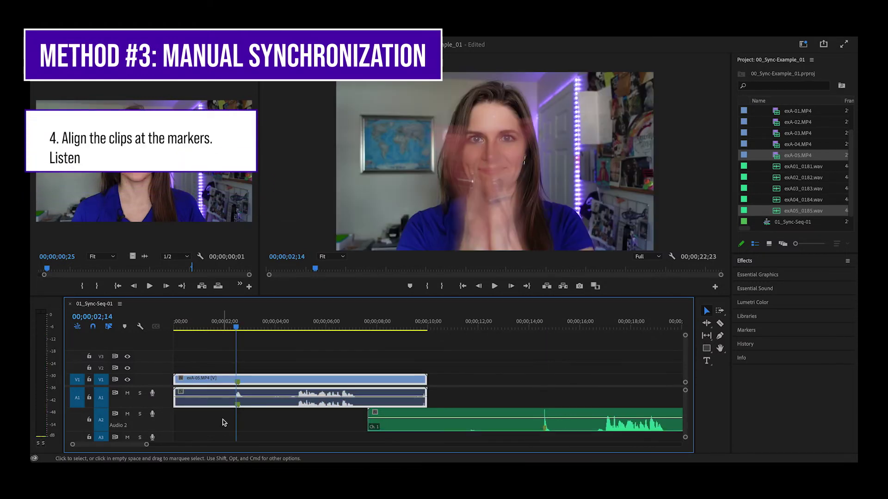
mouse_move(264, 380)
left_mouse_down()
mouse_move(570, 370)
mouse_move(572, 380)
mouse_move(562, 376)
mouse_move(572, 378)
left_mouse_up()
scroll(416, 351, "down", 5)
left_click(318, 326)
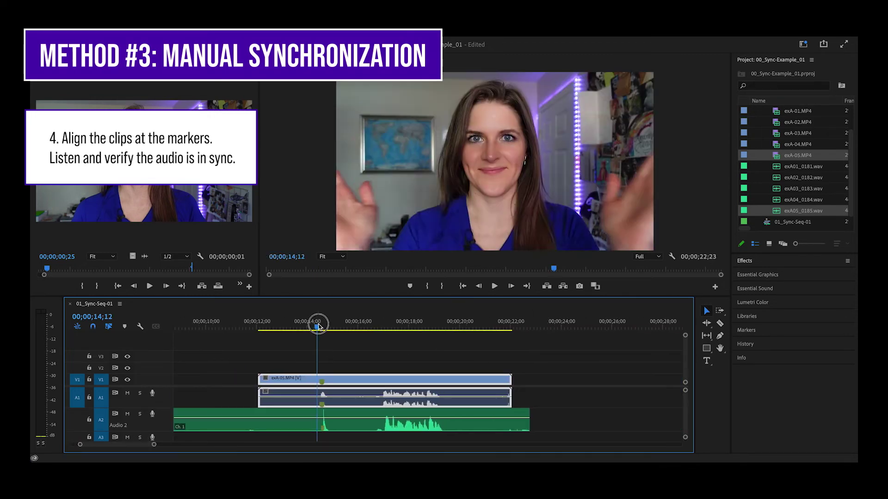
left_click_drag(318, 326, 386, 328)
left_click_drag(376, 328, 377, 329)
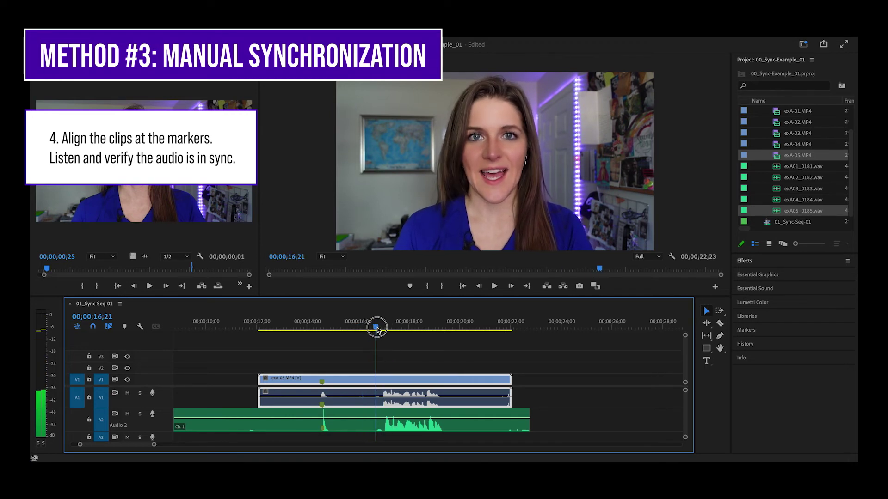
key("space")
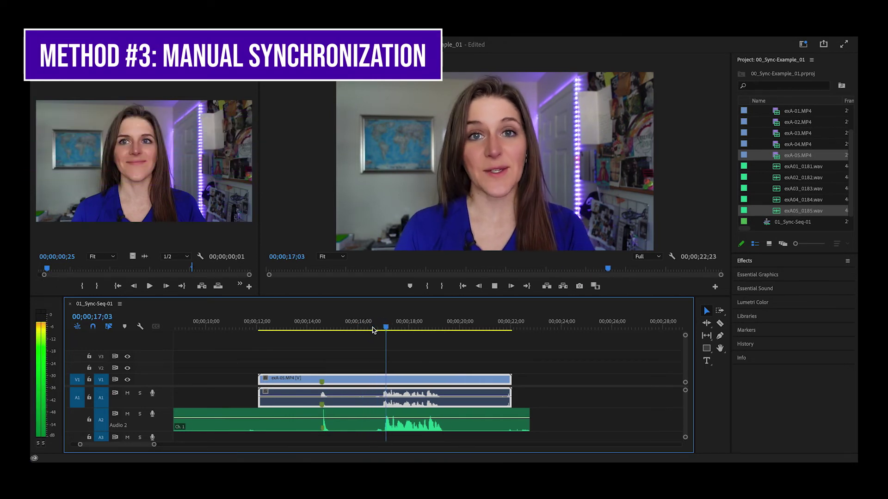
key("space")
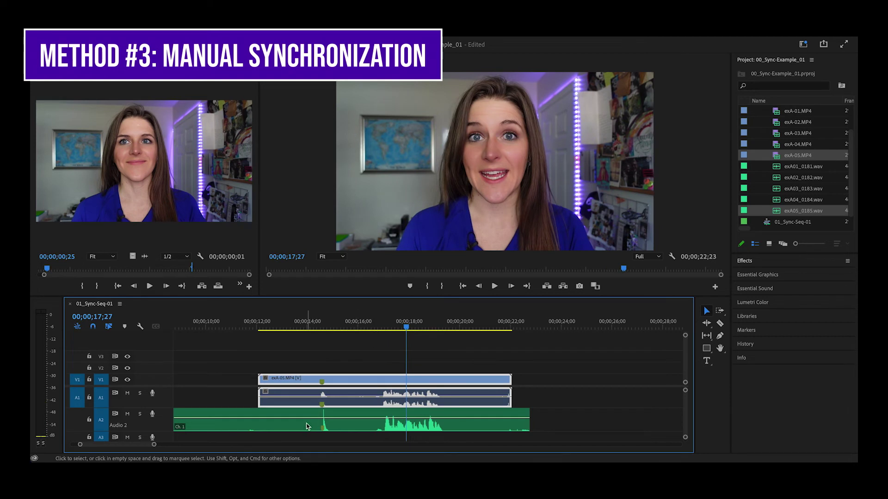
Zoom in at 14;25, nudge the WAV so its spike meets the marker, and replay to verify
left_click(328, 320)
key("=")
key("=")
key("=")
key("=")
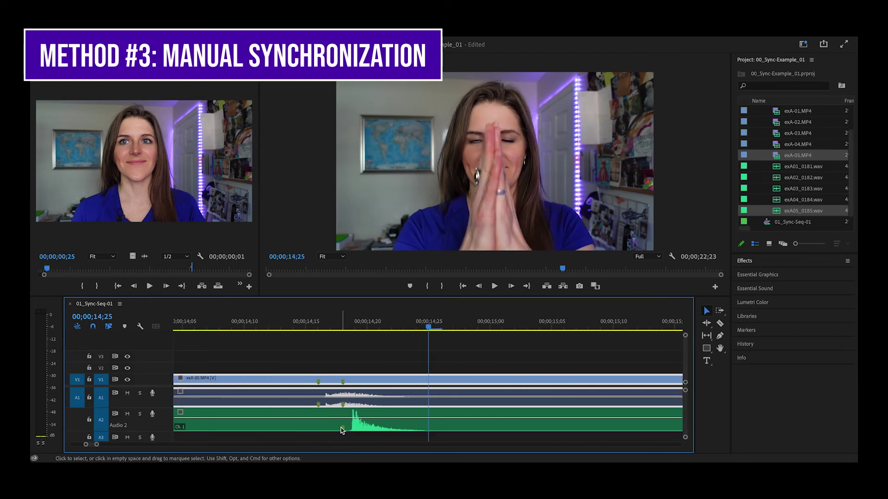
mouse_move(341, 430)
left_mouse_down()
mouse_move(356, 423)
mouse_move(324, 427)
left_mouse_up()
left_click_drag(97, 444, 129, 447)
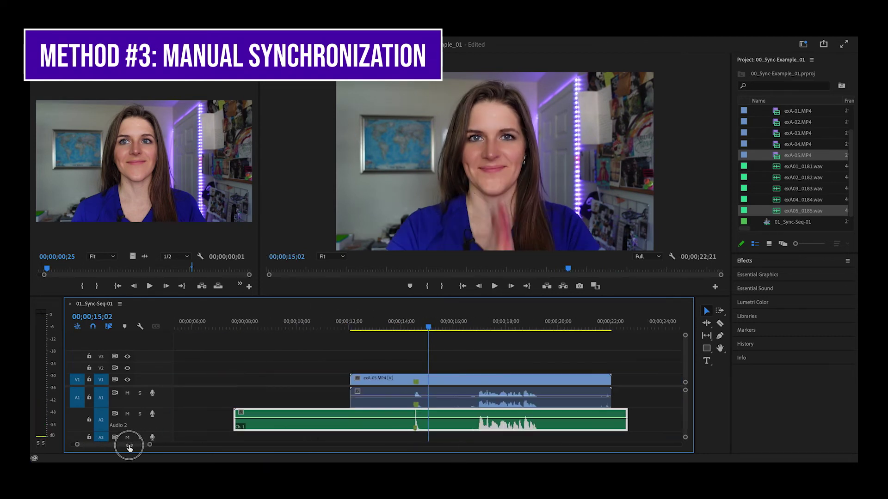
left_click(468, 324)
key("space")
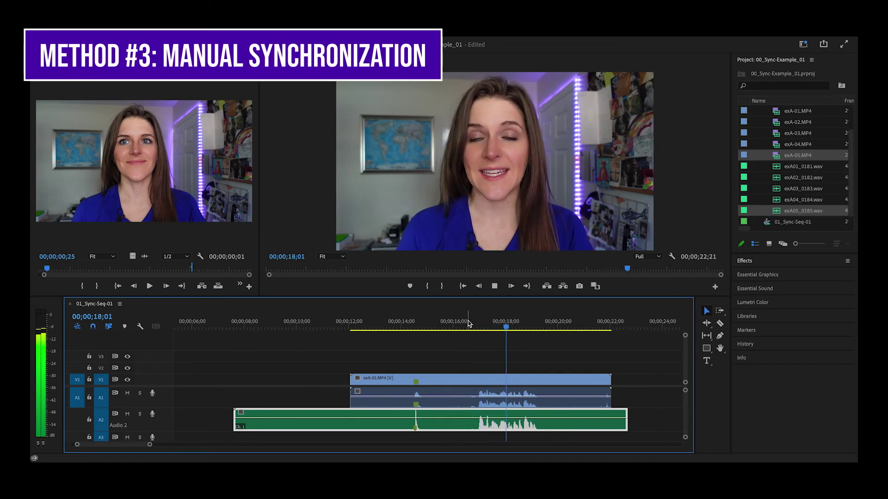
key("space")
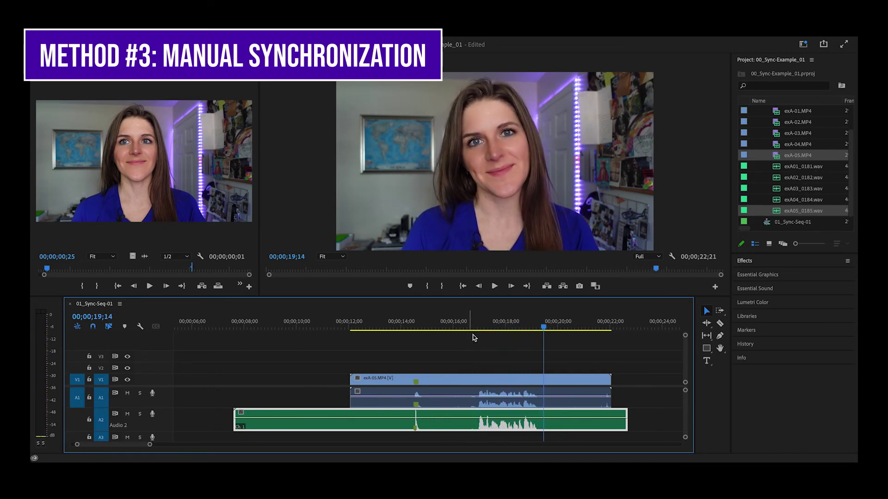
left_click(453, 364)
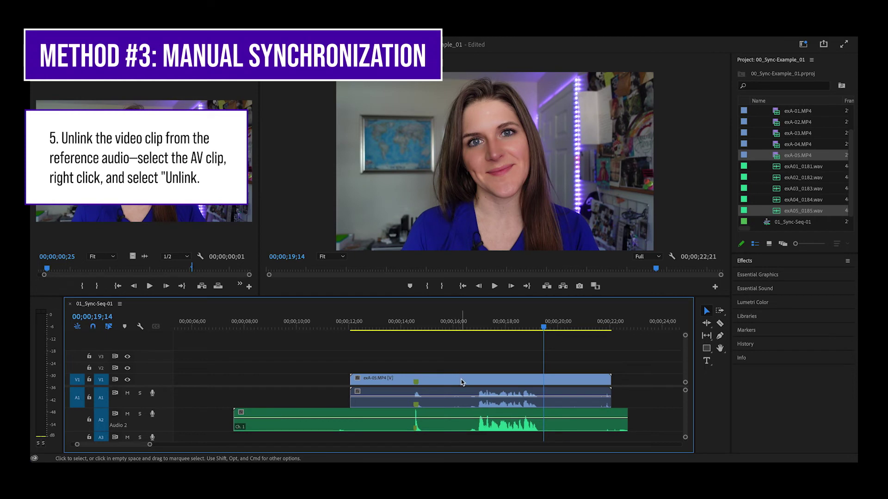
Unlink the exA-05.MP4 video on V1 from its camera reference audio on A1
left_click(461, 382)
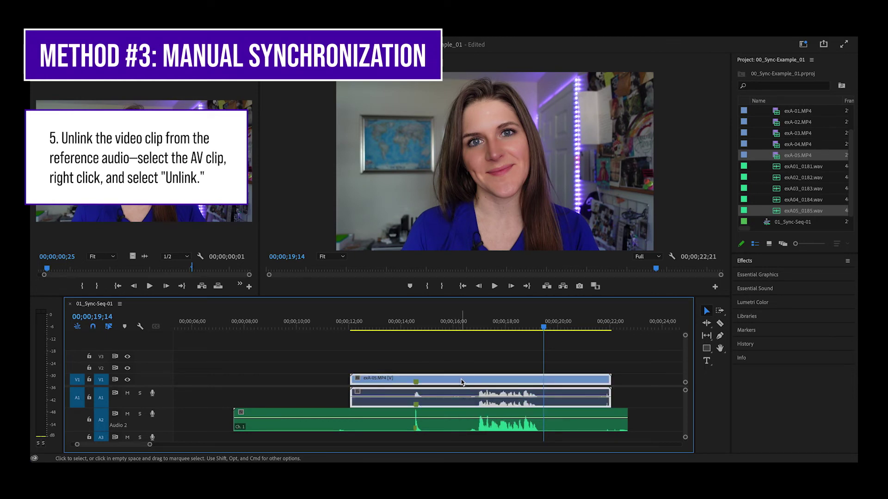
right_click(461, 382)
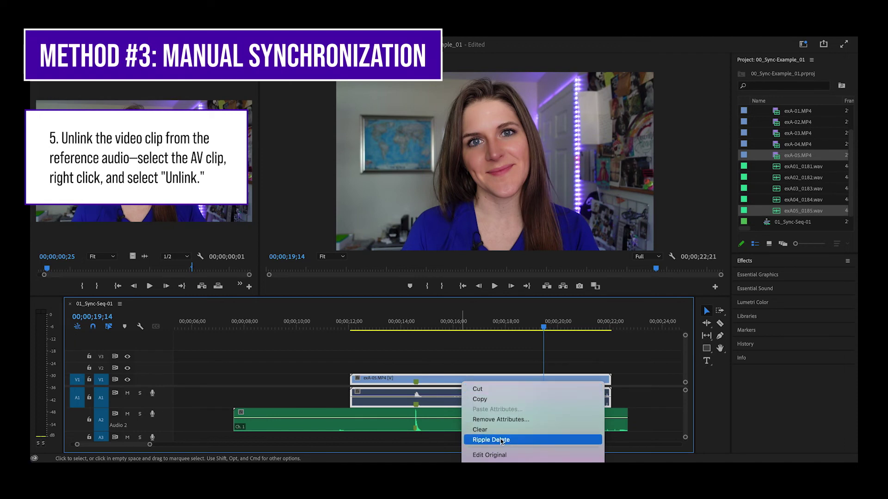
left_click(481, 267)
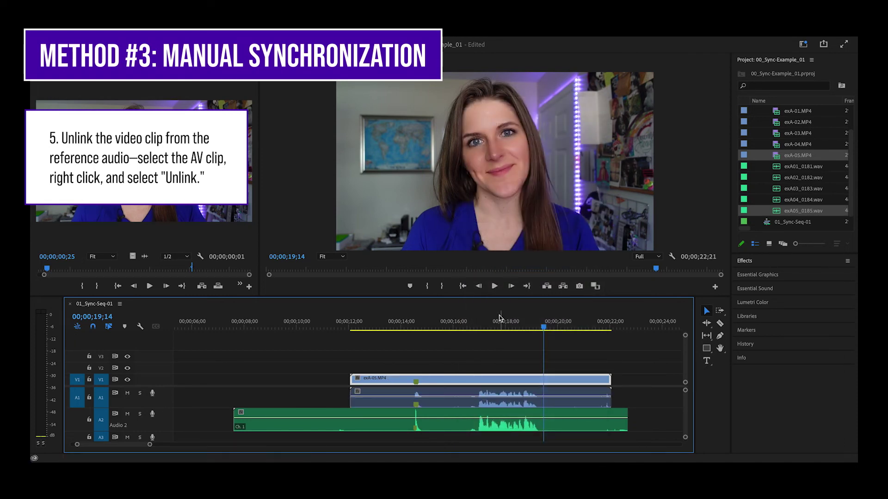
left_click(495, 353)
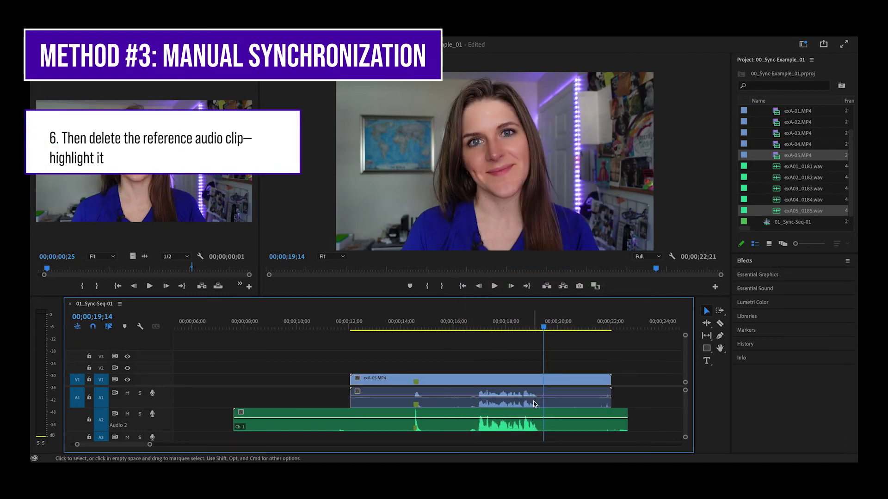
Delete the camera's reference audio clip from A1
left_click(534, 406)
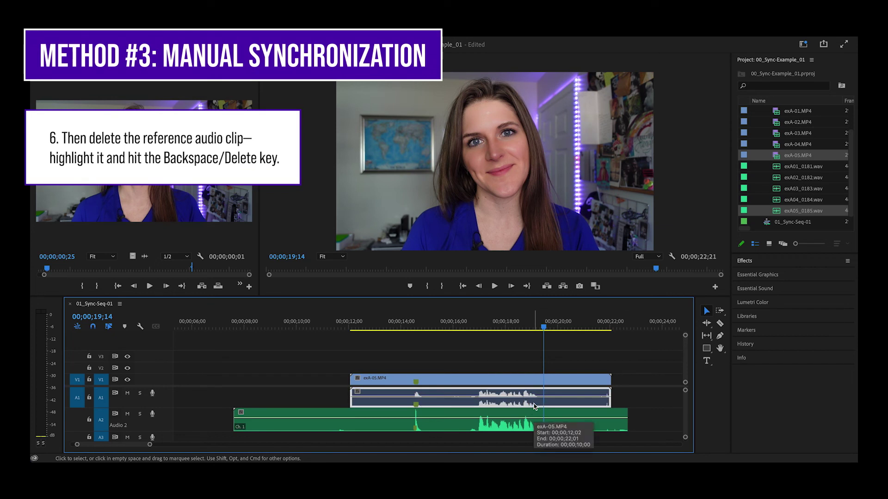
key("BackSpace")
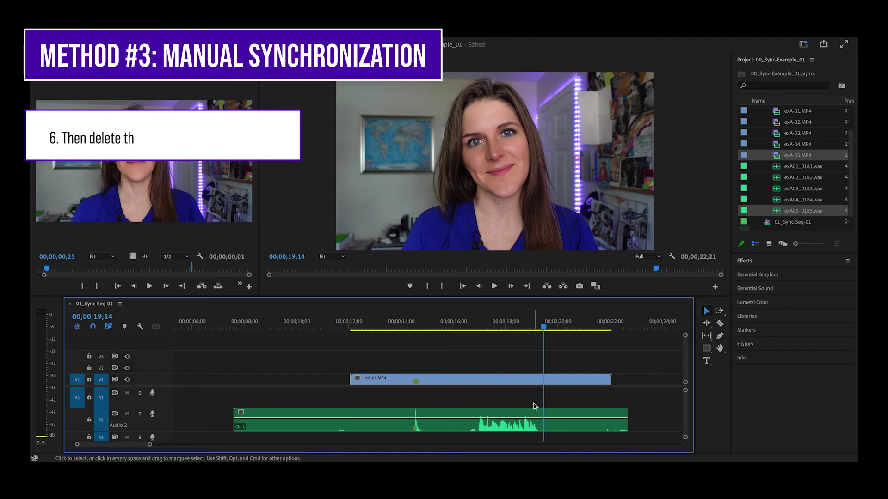
Link the exA-05.MP4 video with the exA05_0185.wav audio clip on A2
left_click(447, 356)
left_click_drag(447, 356, 476, 440)
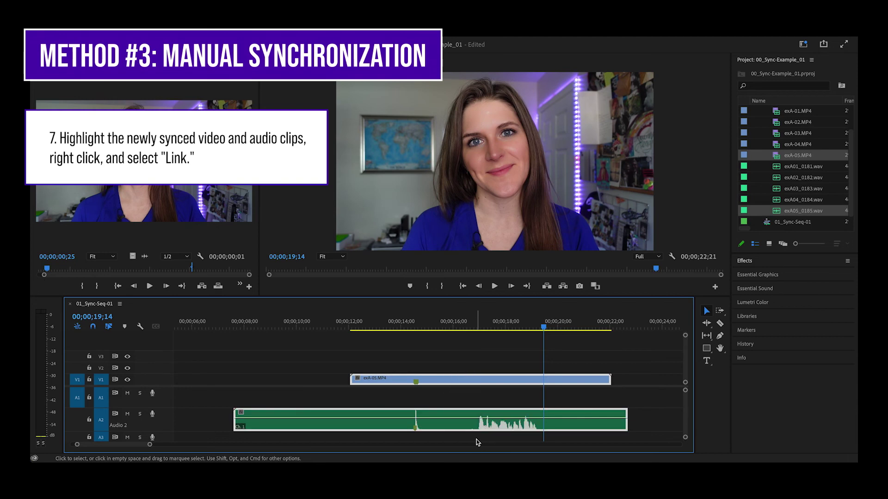
right_click(473, 431)
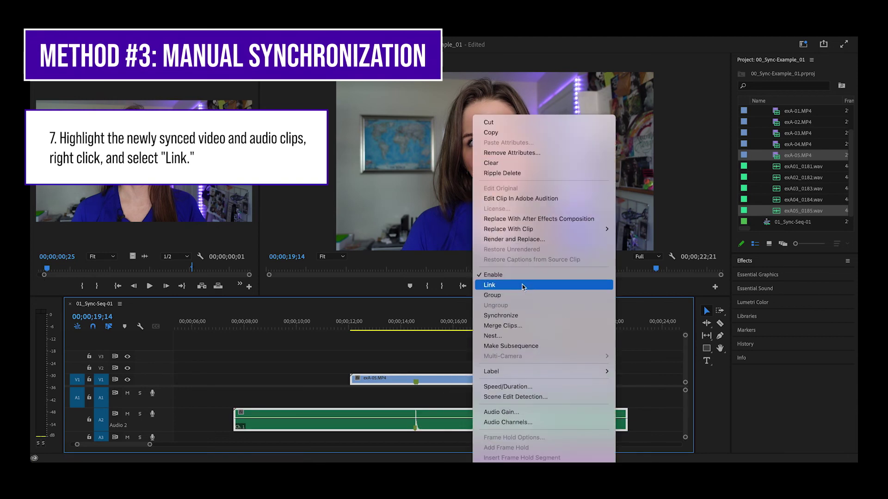
left_click(522, 286)
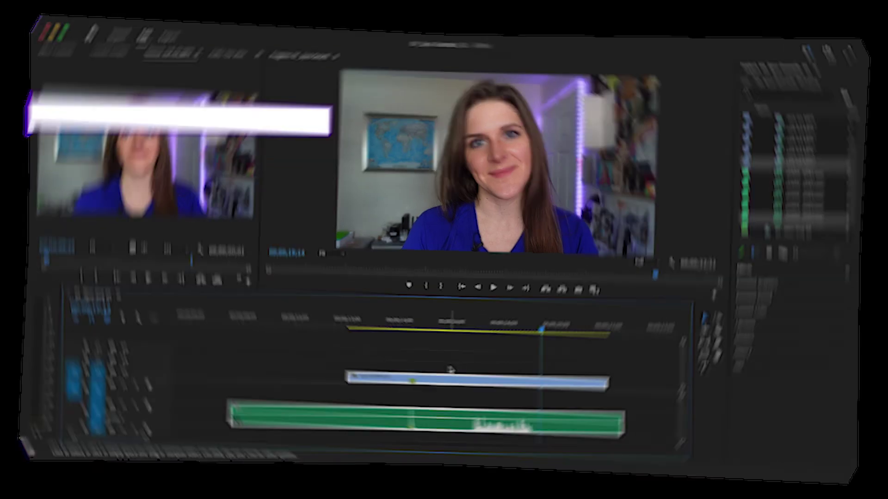